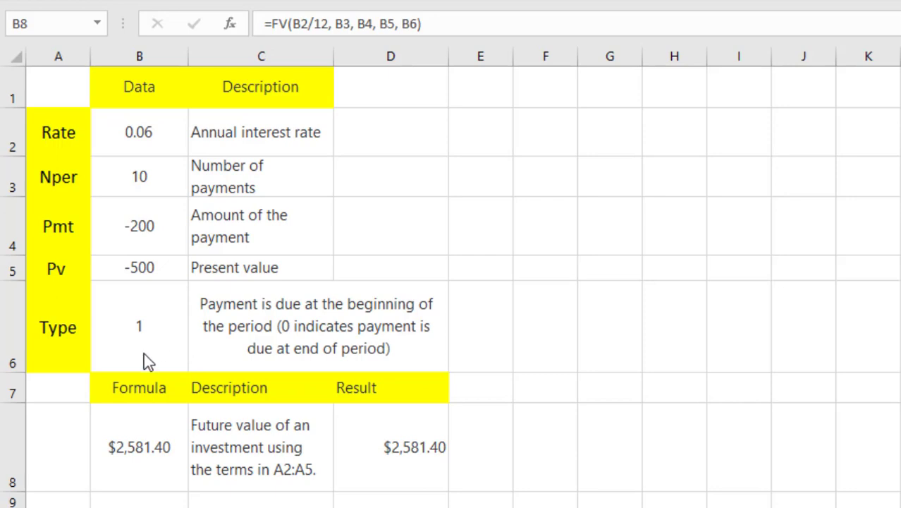
Step: In G6, find FV among all function categories and open its Function Arguments form
{"action": "left_click", "coordinate": [132, 454]}
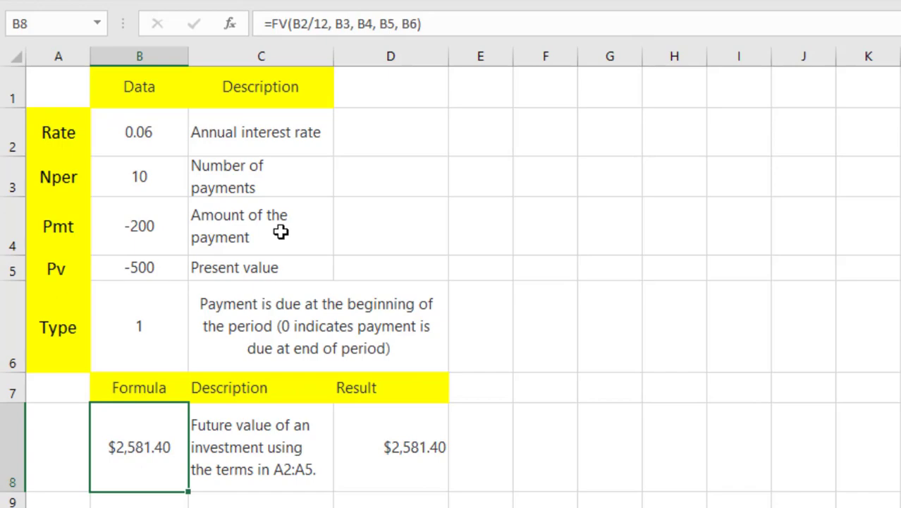
{"action": "left_click", "coordinate": [614, 344]}
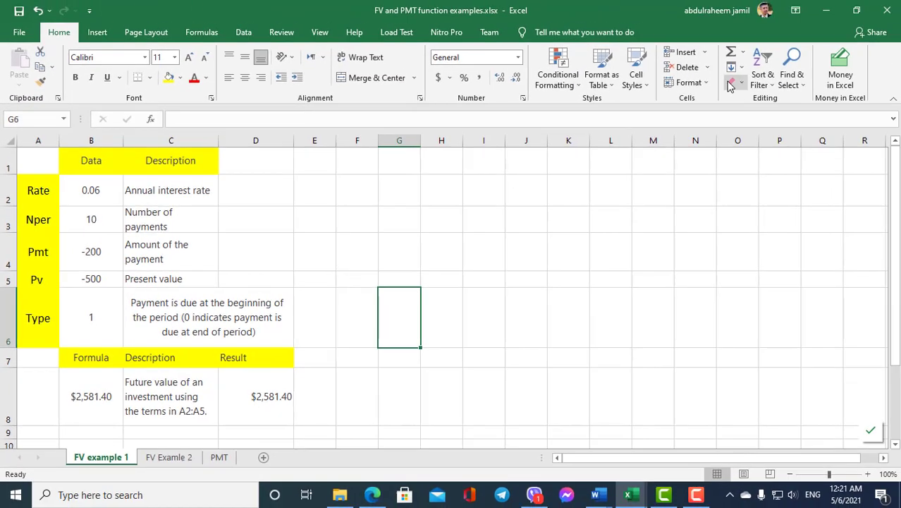
{"action": "left_click", "coordinate": [743, 52]}
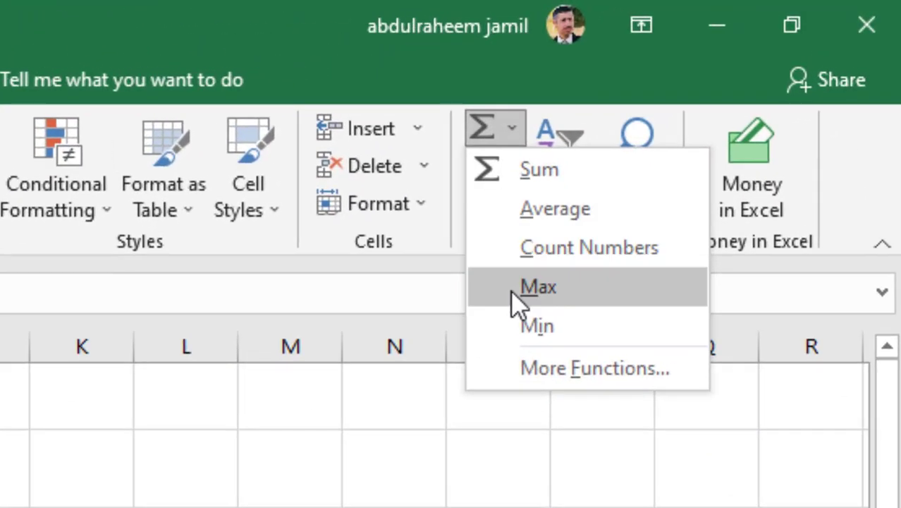
{"action": "left_click", "coordinate": [511, 371]}
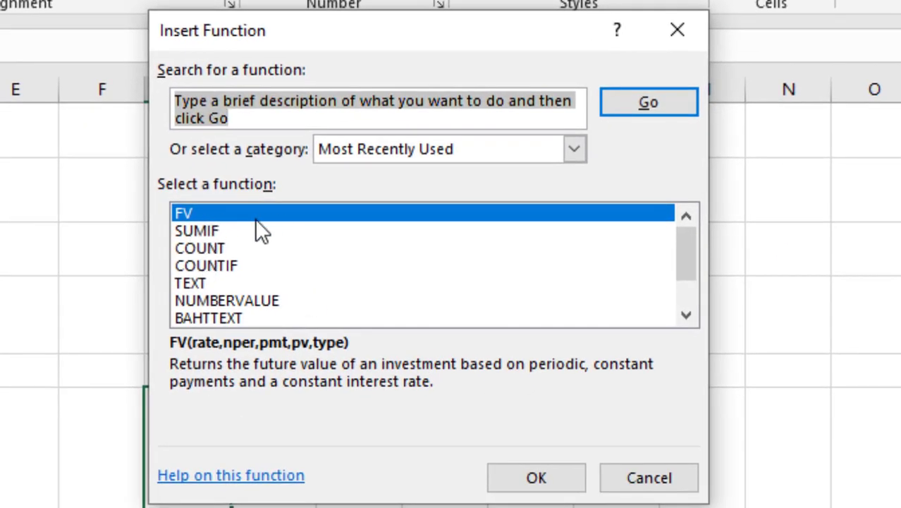
{"action": "key", "text": "BackSpace"}
{"action": "type", "text": "FV"}
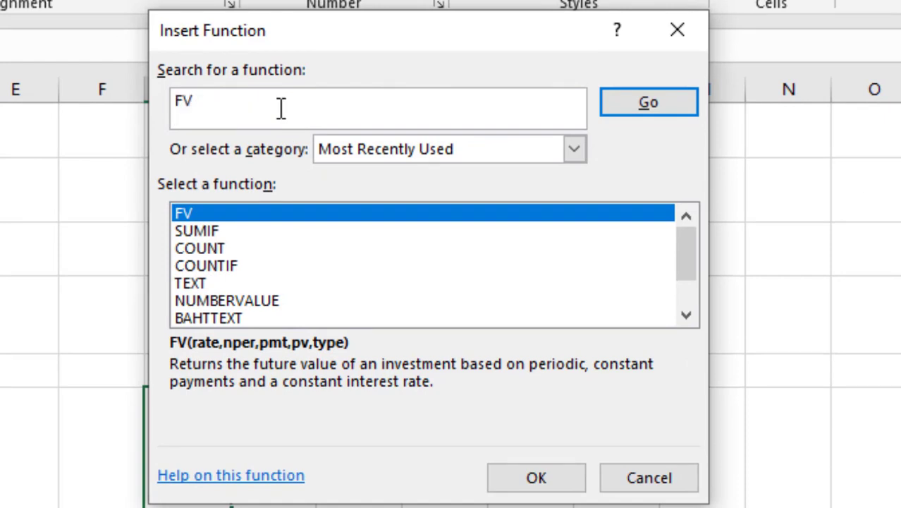
{"action": "left_click", "coordinate": [577, 148]}
{"action": "left_click", "coordinate": [464, 189]}
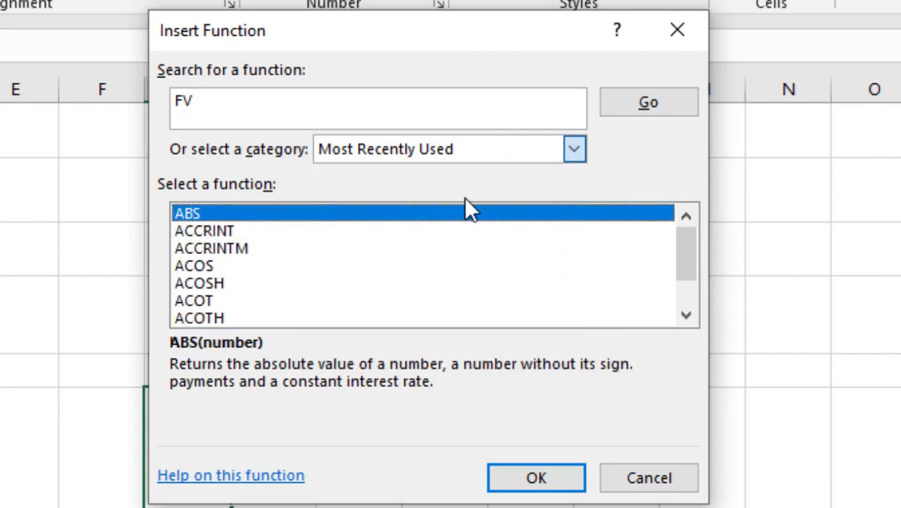
{"action": "left_click", "coordinate": [633, 110]}
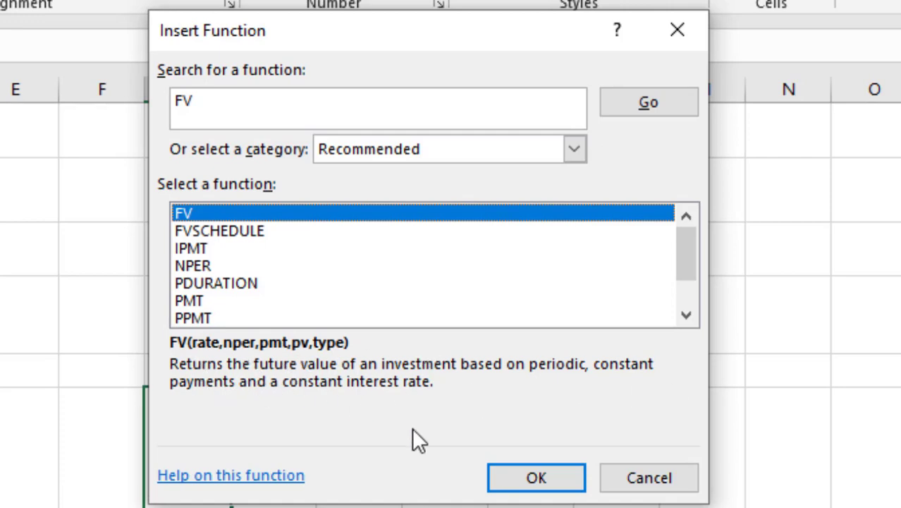
{"action": "left_click", "coordinate": [527, 478]}
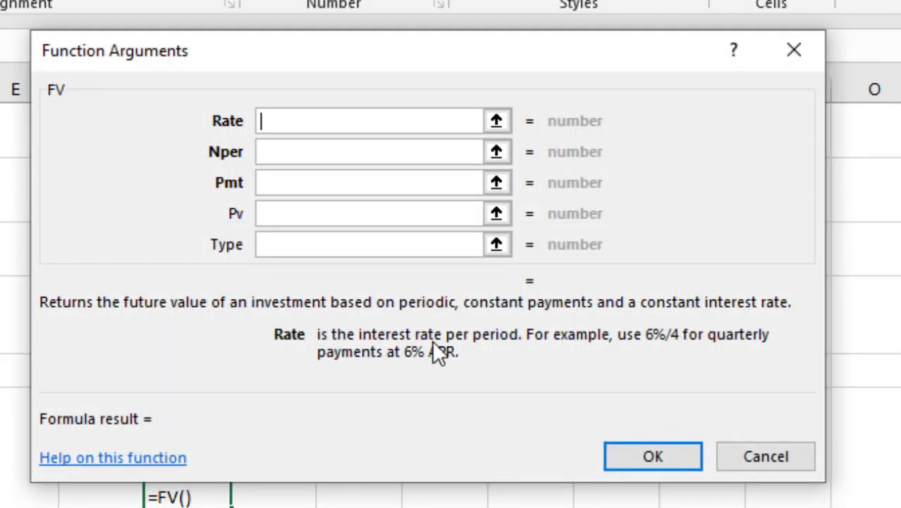
Step: Move the arguments dialog off the data and enter B2/12 as the Rate
{"action": "left_click_drag", "start_coordinate": [335, 52], "coordinate": [366, 57]}
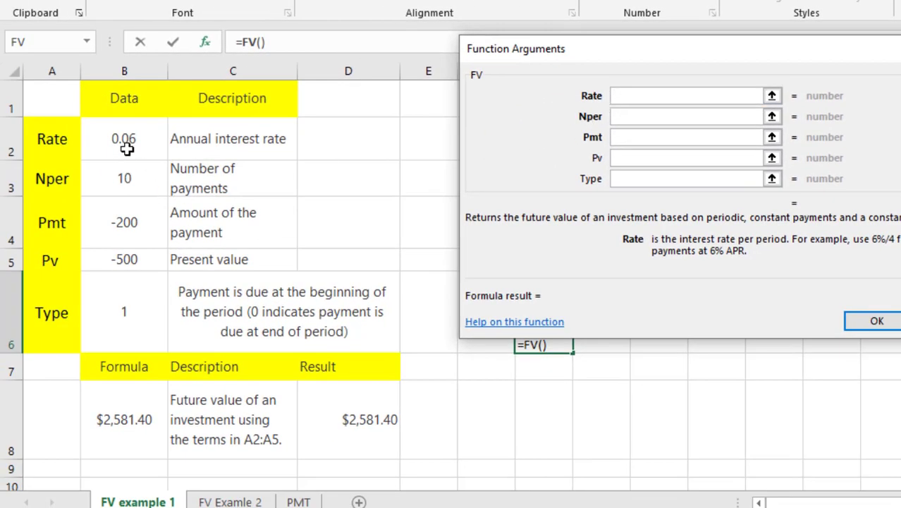
{"action": "left_click", "coordinate": [125, 146]}
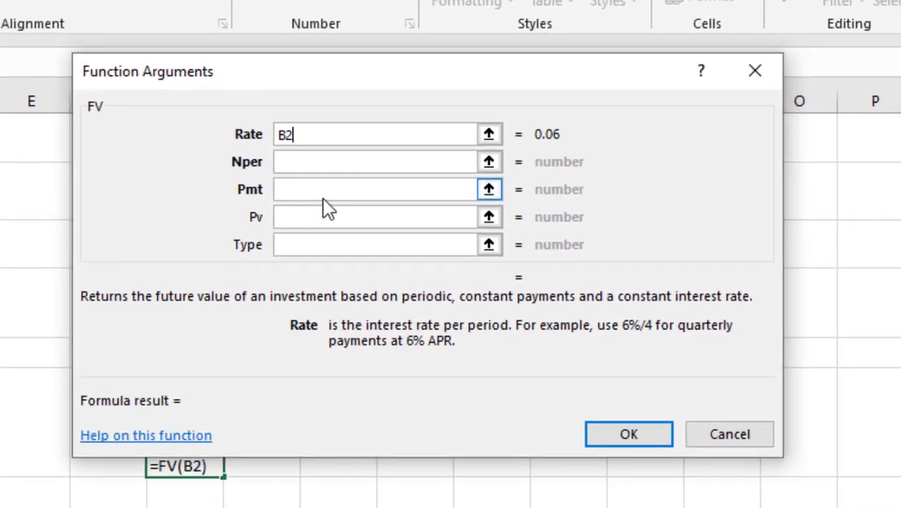
{"action": "type", "text": "/"}
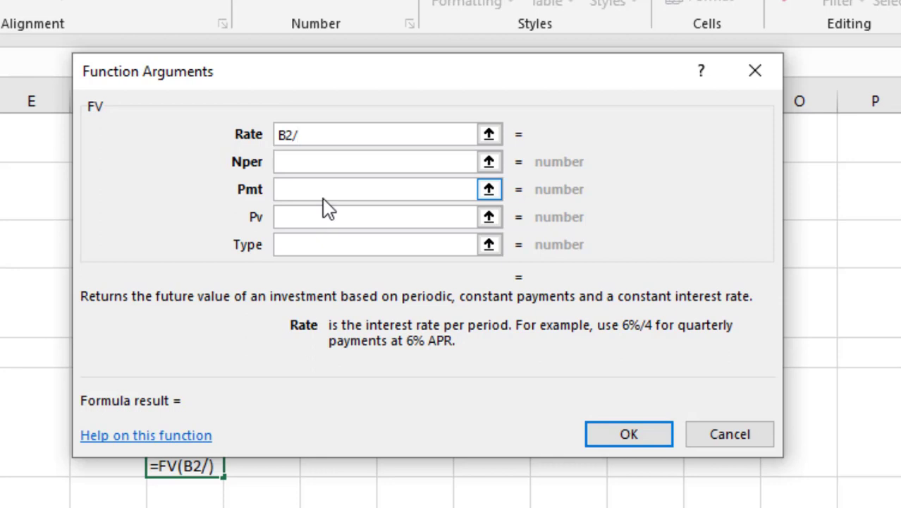
{"action": "type", "text": "12"}
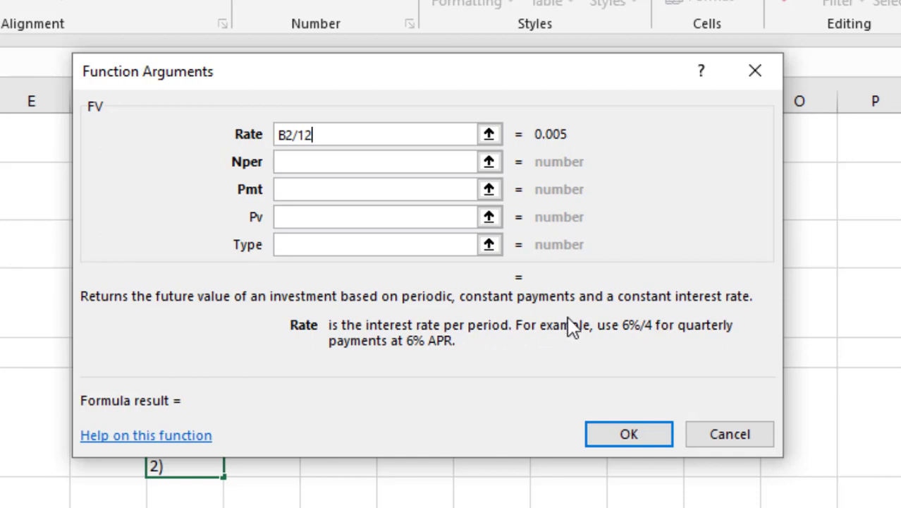
Step: Set Nper, Pmt, Pv and Type to B3, B4, B5 and B6, and confirm the formula
{"action": "left_click", "coordinate": [293, 166]}
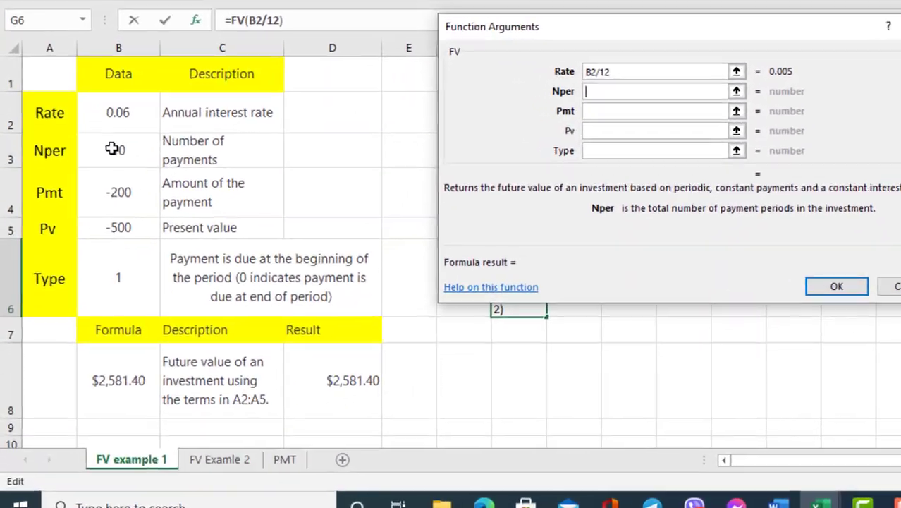
{"action": "left_click", "coordinate": [124, 136]}
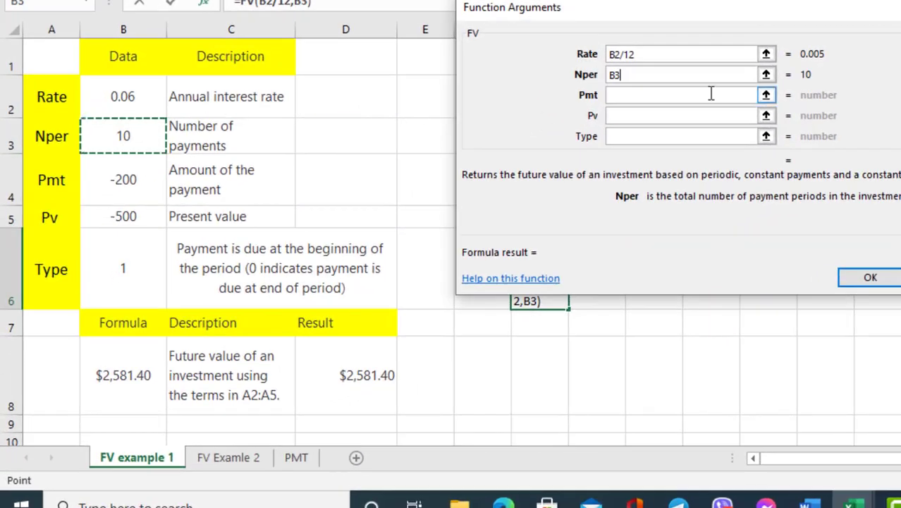
{"action": "left_click", "coordinate": [646, 97]}
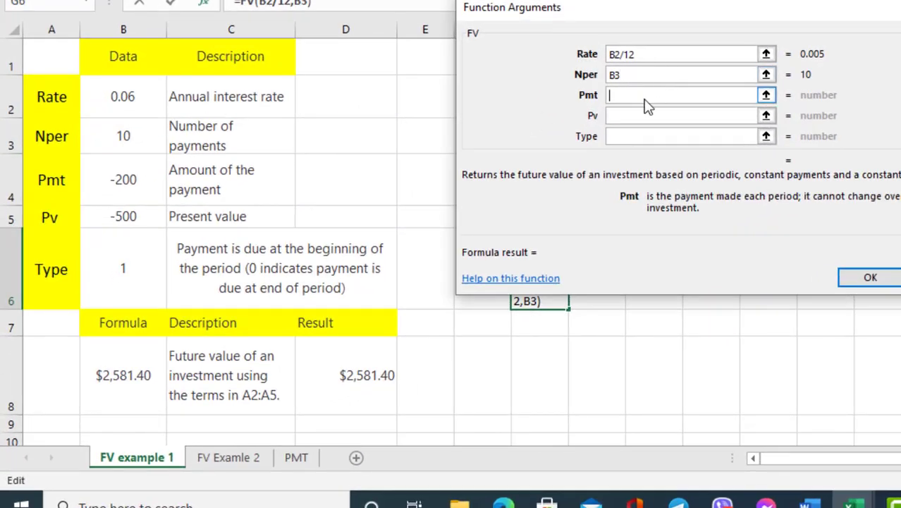
{"action": "left_click", "coordinate": [131, 179]}
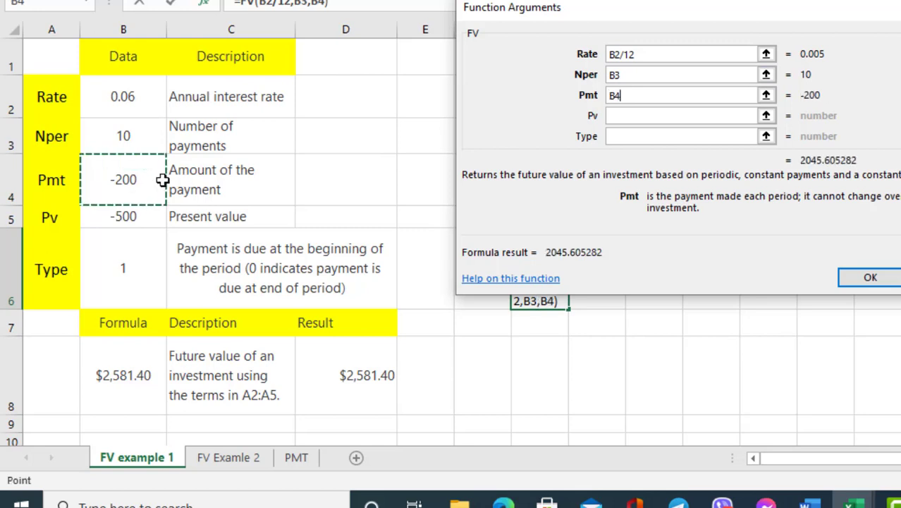
{"action": "left_click", "coordinate": [680, 115]}
{"action": "left_click", "coordinate": [143, 217]}
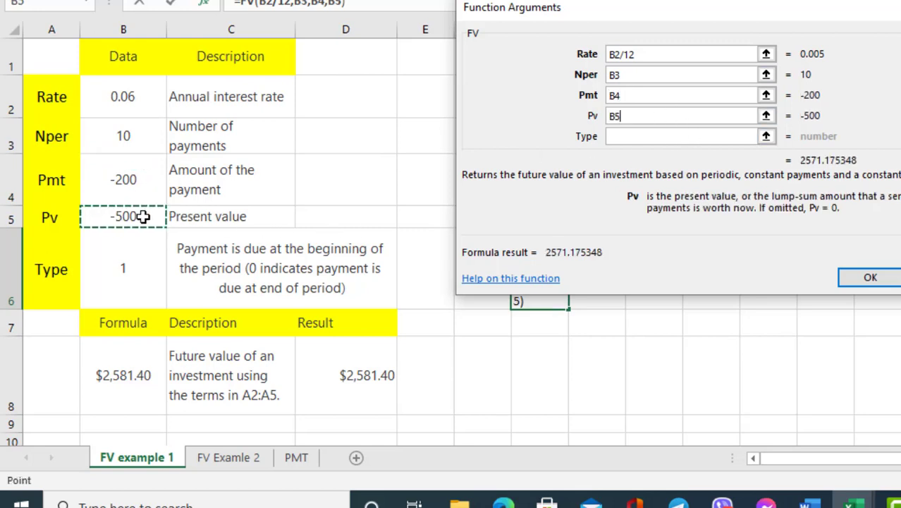
{"action": "left_click", "coordinate": [628, 138]}
{"action": "left_click", "coordinate": [138, 272]}
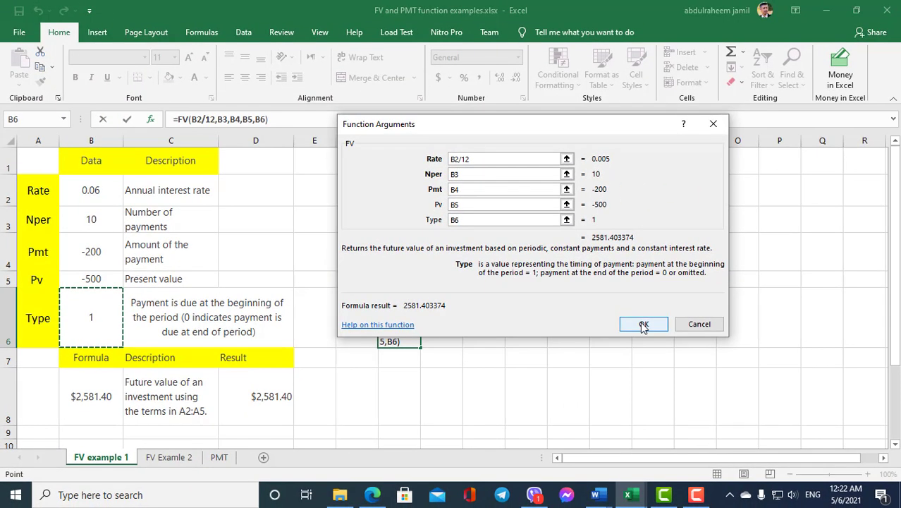
{"action": "left_click", "coordinate": [640, 324]}
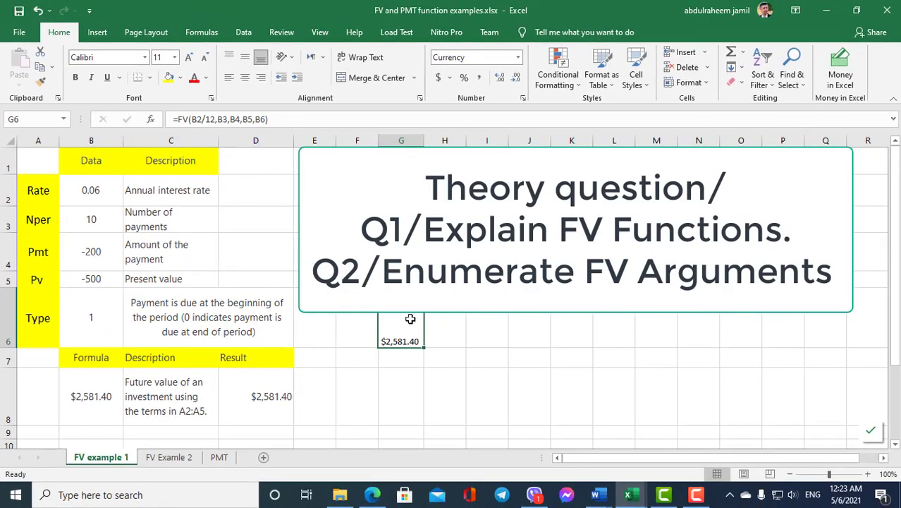
Step: Open the FV Examle 2 sheet and select cell G6
{"action": "left_click", "coordinate": [168, 457]}
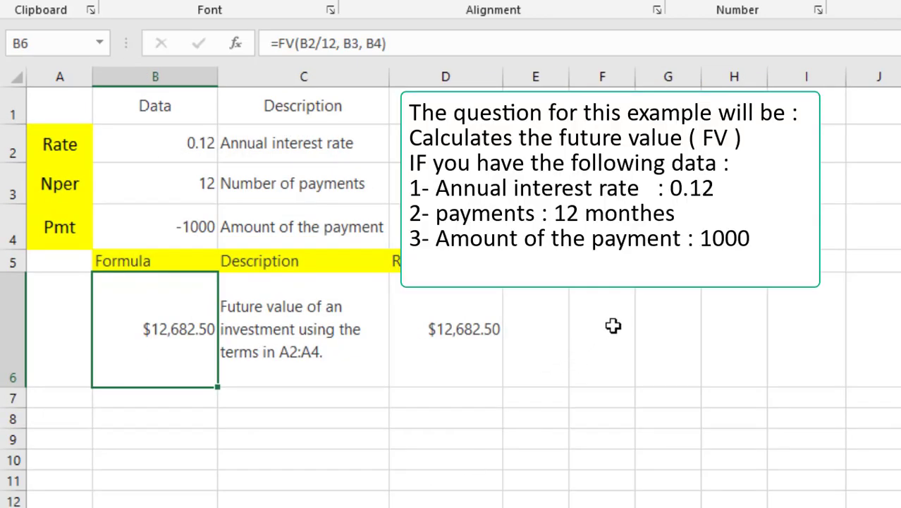
{"action": "left_click", "coordinate": [652, 312]}
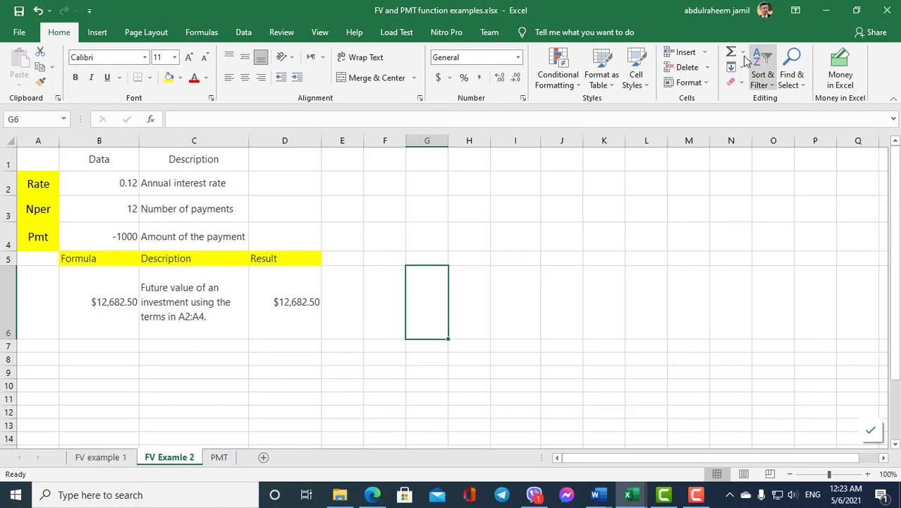
Step: Insert FV through More Functions and set its Rate to B2/12
{"action": "left_click", "coordinate": [744, 53]}
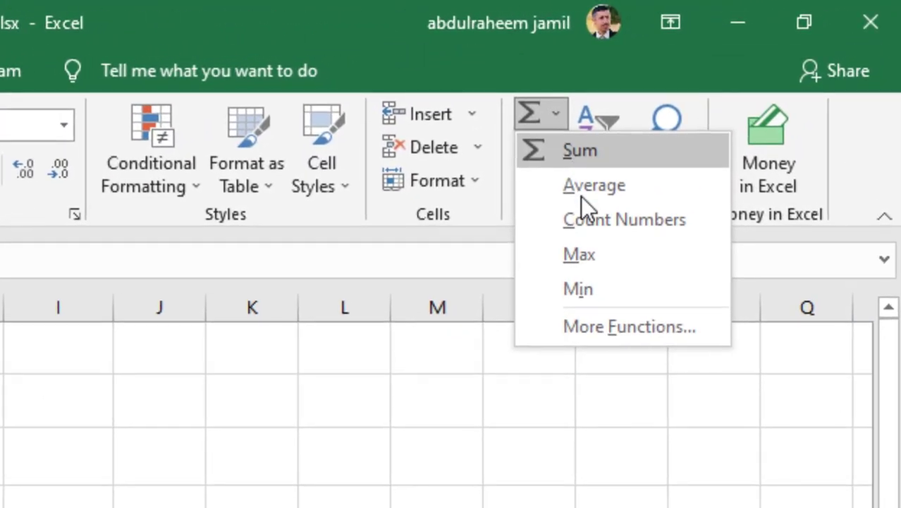
{"action": "left_click", "coordinate": [765, 149]}
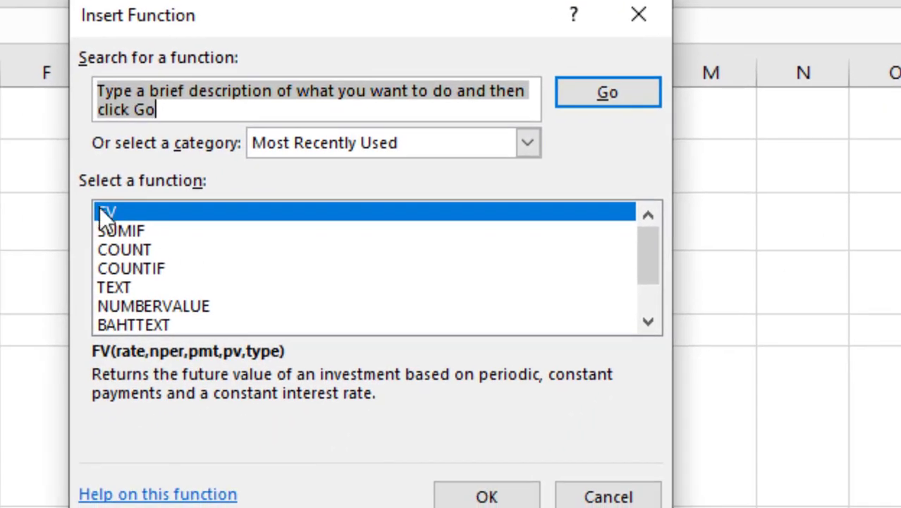
{"action": "left_click", "coordinate": [497, 495]}
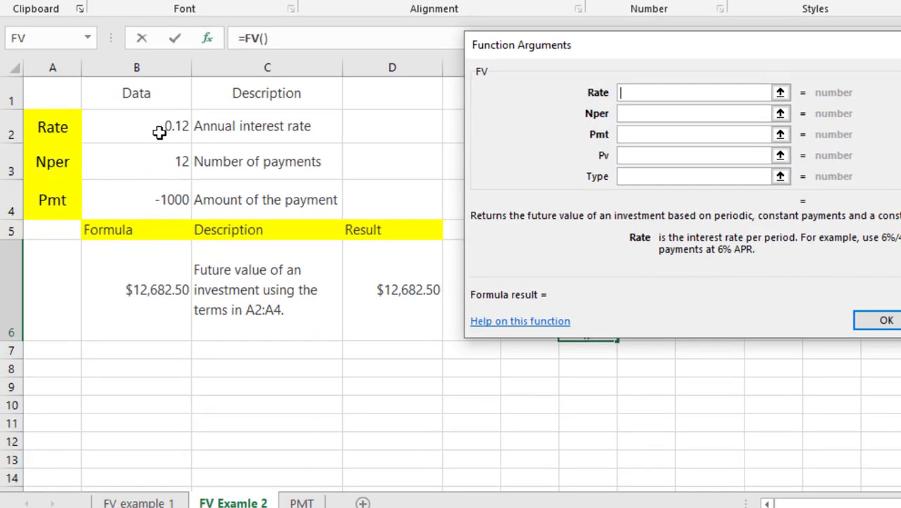
{"action": "left_click", "coordinate": [160, 134]}
{"action": "type", "text": "/"}
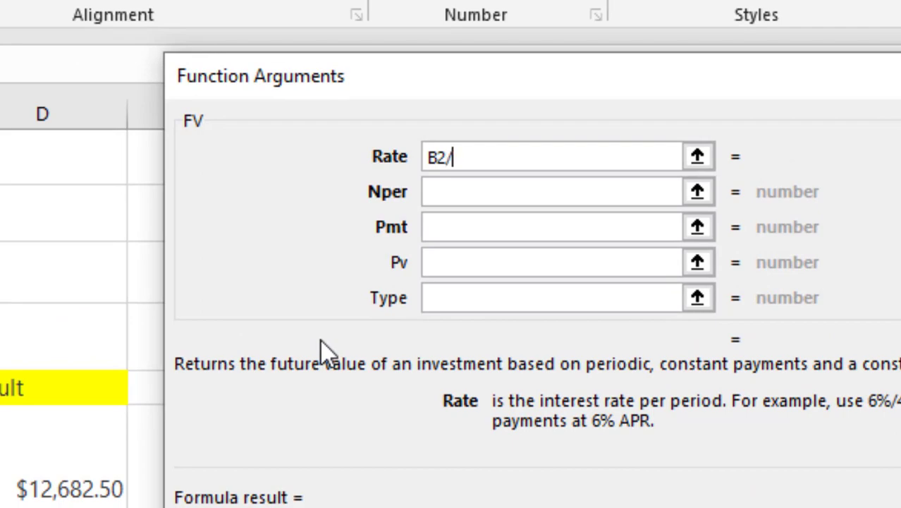
{"action": "type", "text": "12"}
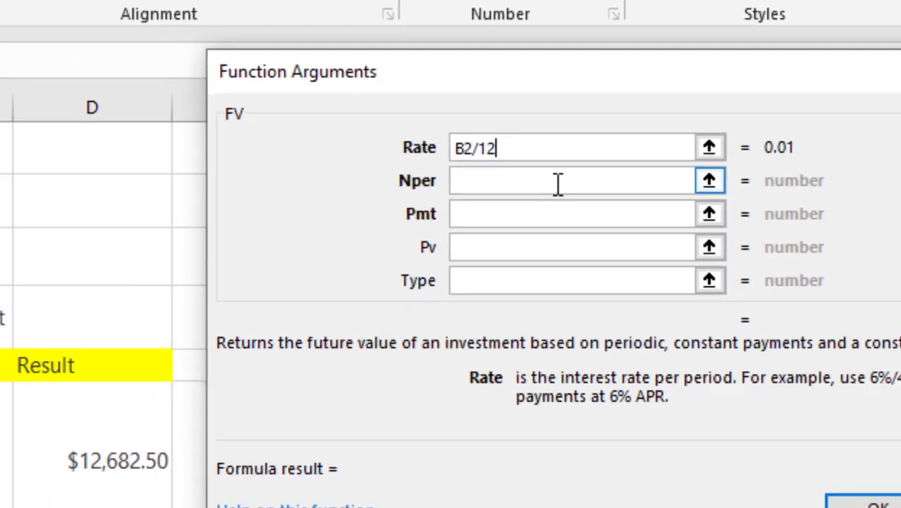
{"action": "left_click", "coordinate": [558, 183]}
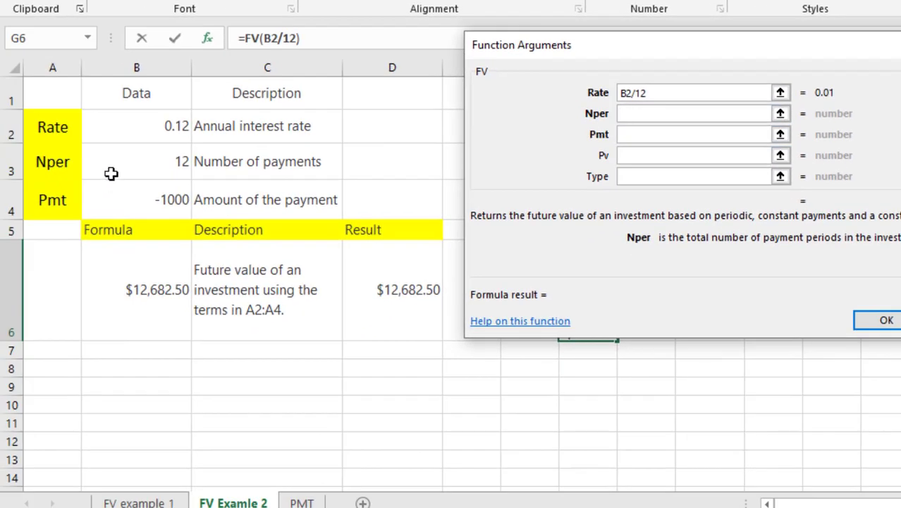
Step: Set Nper to B3 and Pmt to B4, leave Pv and Type blank, and confirm
{"action": "left_click", "coordinate": [157, 166]}
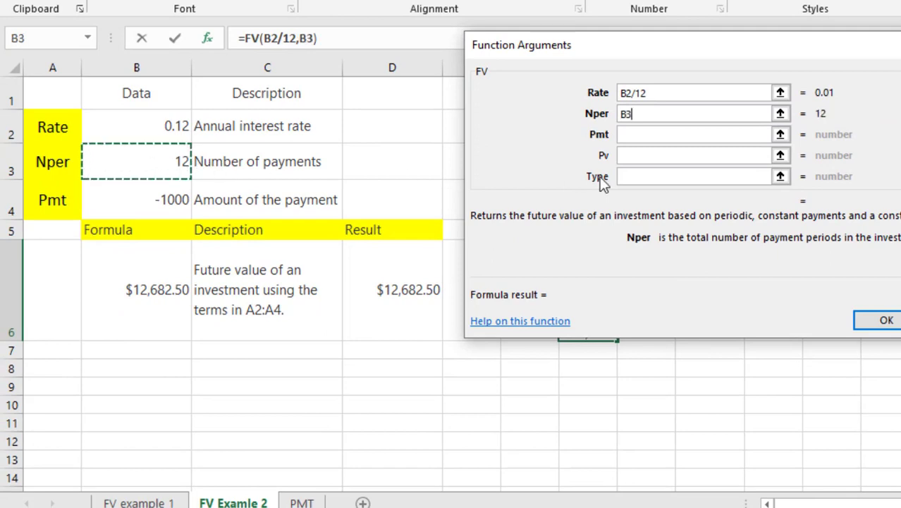
{"action": "left_click", "coordinate": [634, 141]}
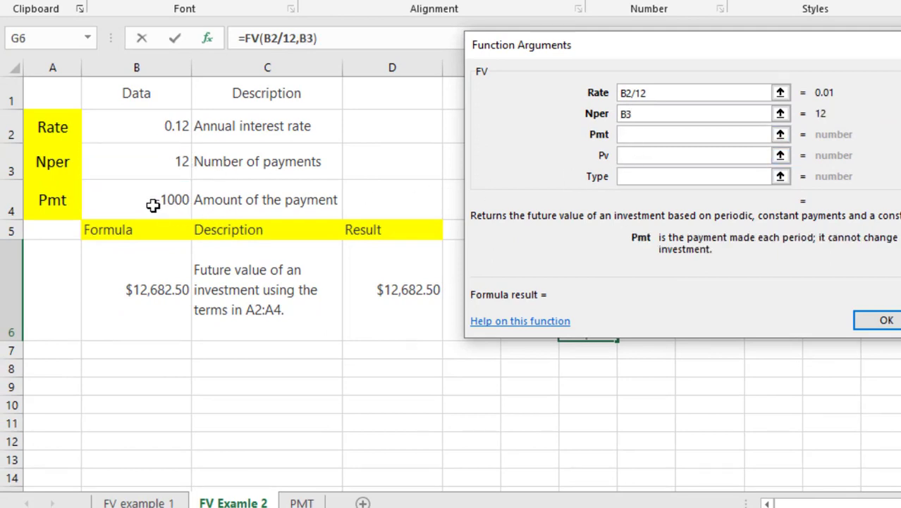
{"action": "left_click", "coordinate": [150, 203]}
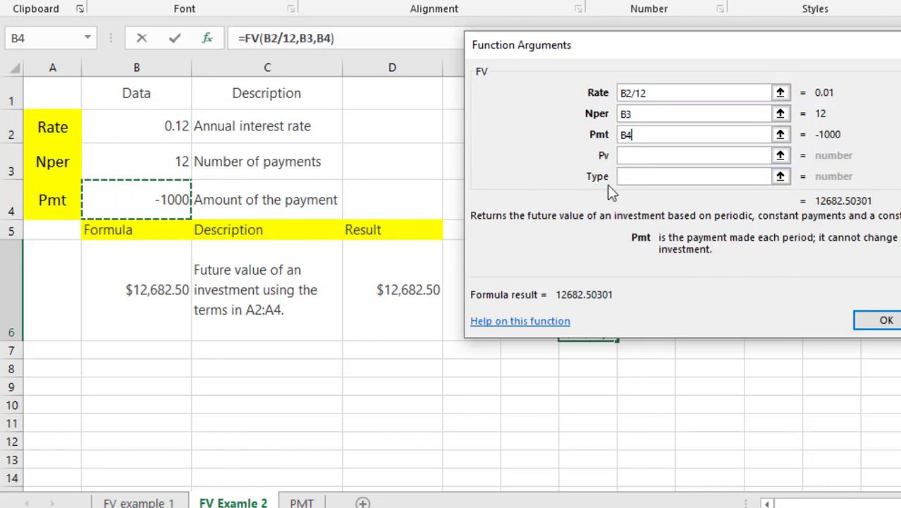
{"action": "left_click", "coordinate": [656, 155]}
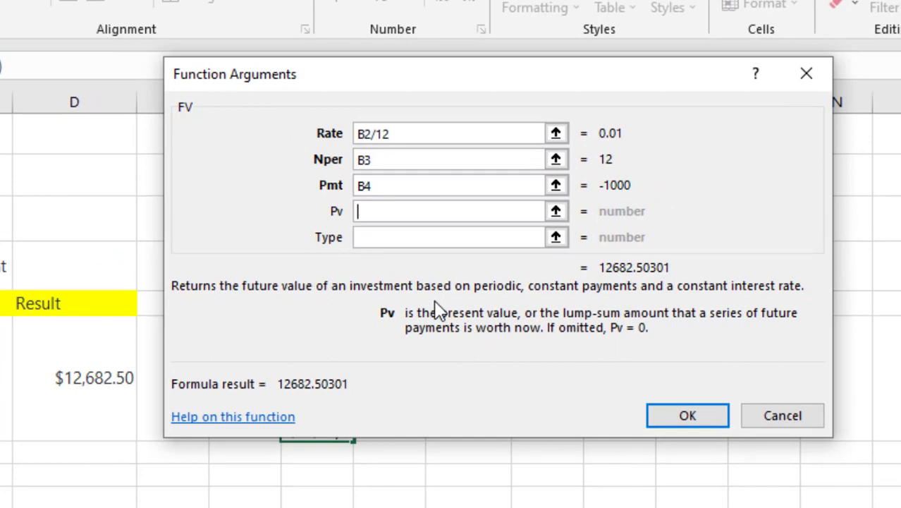
{"action": "left_click", "coordinate": [380, 237]}
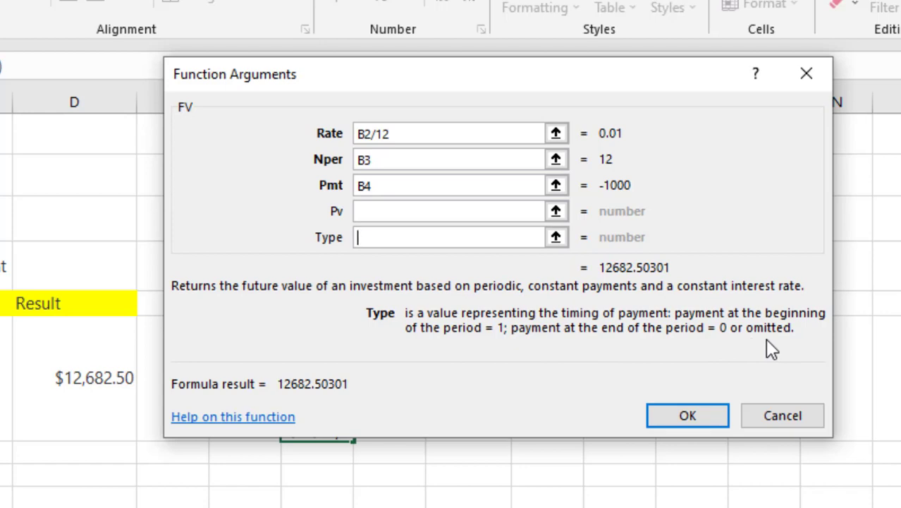
{"action": "left_click", "coordinate": [704, 416]}
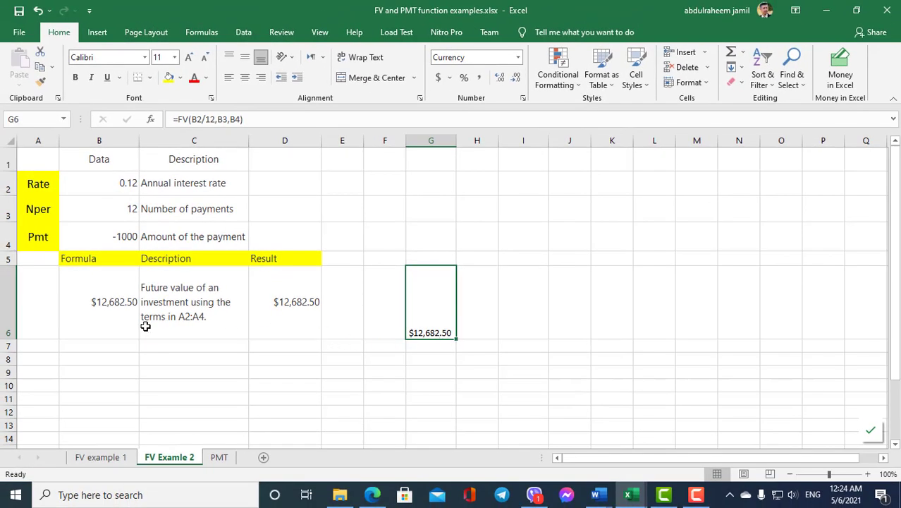
{"action": "left_click", "coordinate": [115, 319]}
{"action": "left_click", "coordinate": [437, 327]}
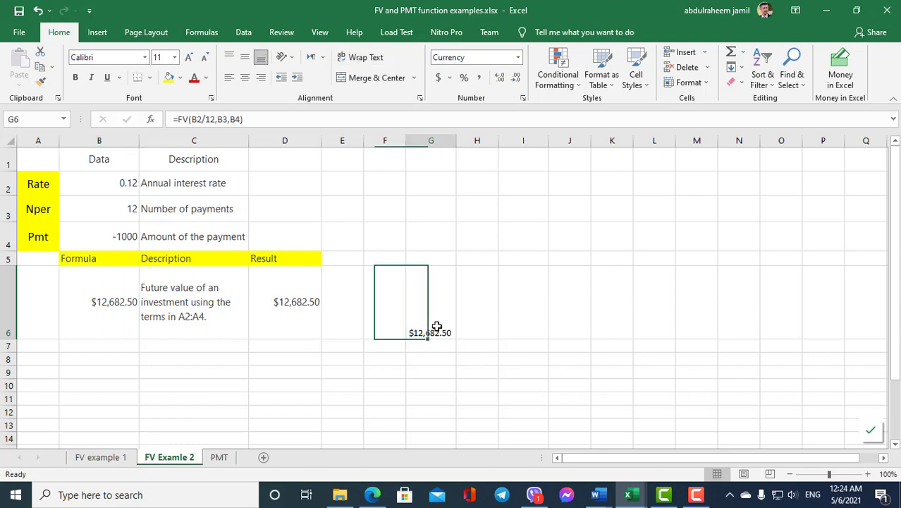